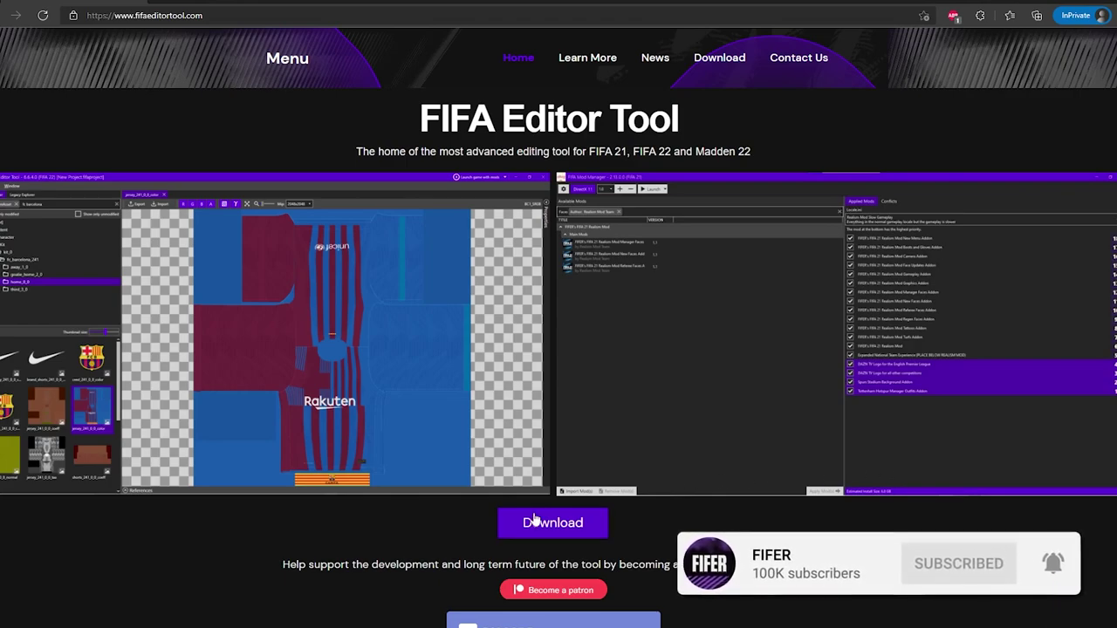
# Step: Download the FIFA Mod Manager v1.0.9 archive through the FIFA Editor Tool website's download page
pyautogui.click(563, 520)
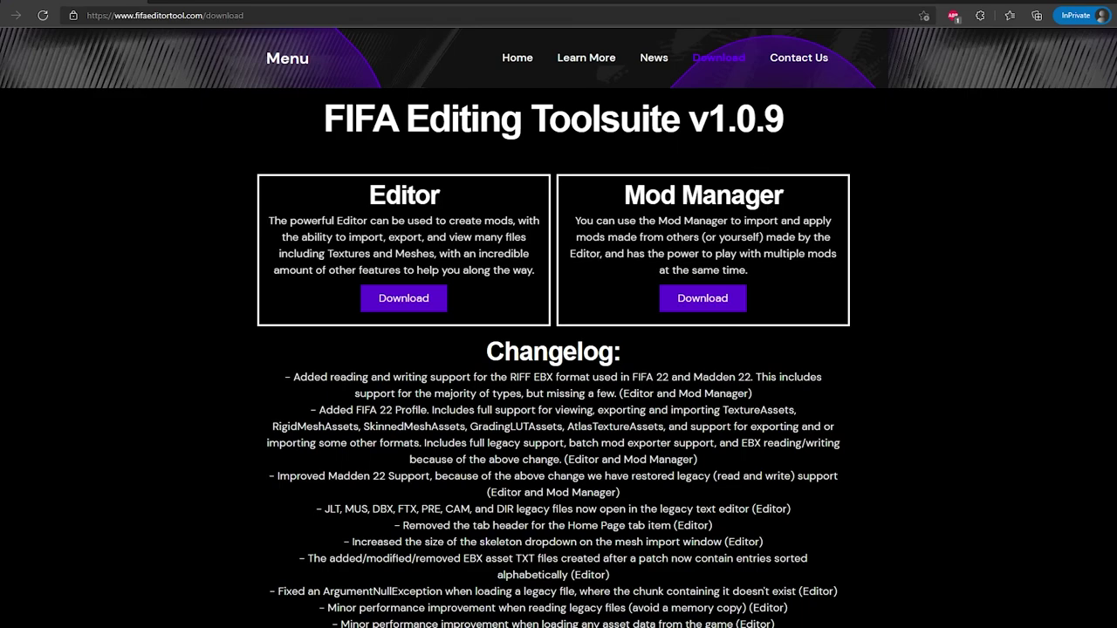
pyautogui.moveTo(705, 121); pyautogui.dragTo(728, 121)
pyautogui.click(724, 120)
pyautogui.scroll(-15, 536, 219)
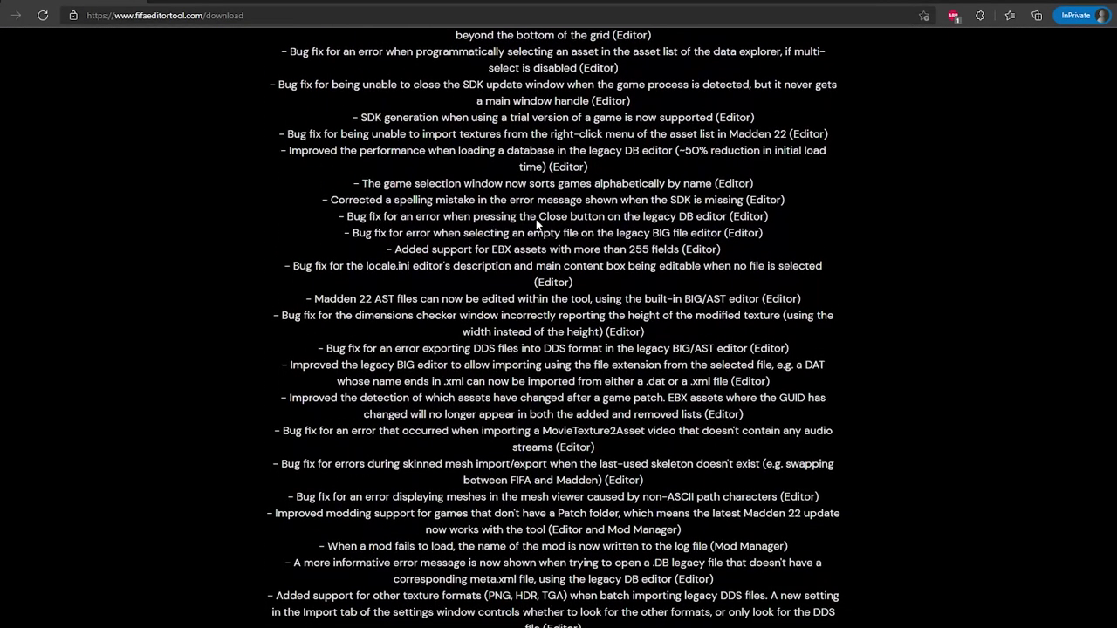
pyautogui.scroll(15, 535, 219)
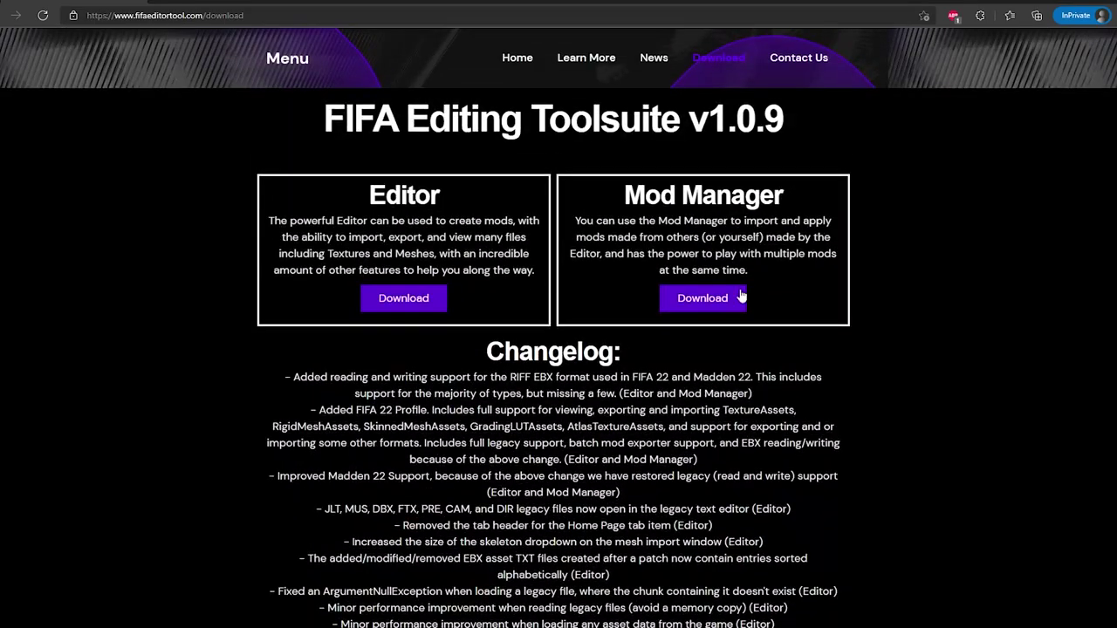
pyautogui.click(729, 303)
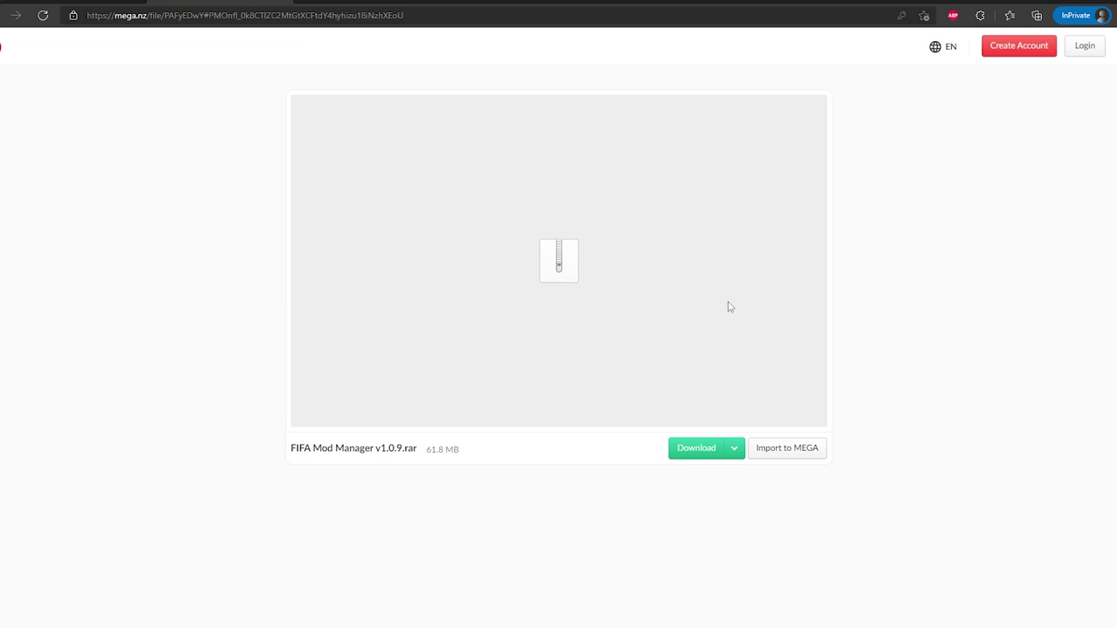
pyautogui.click(703, 448)
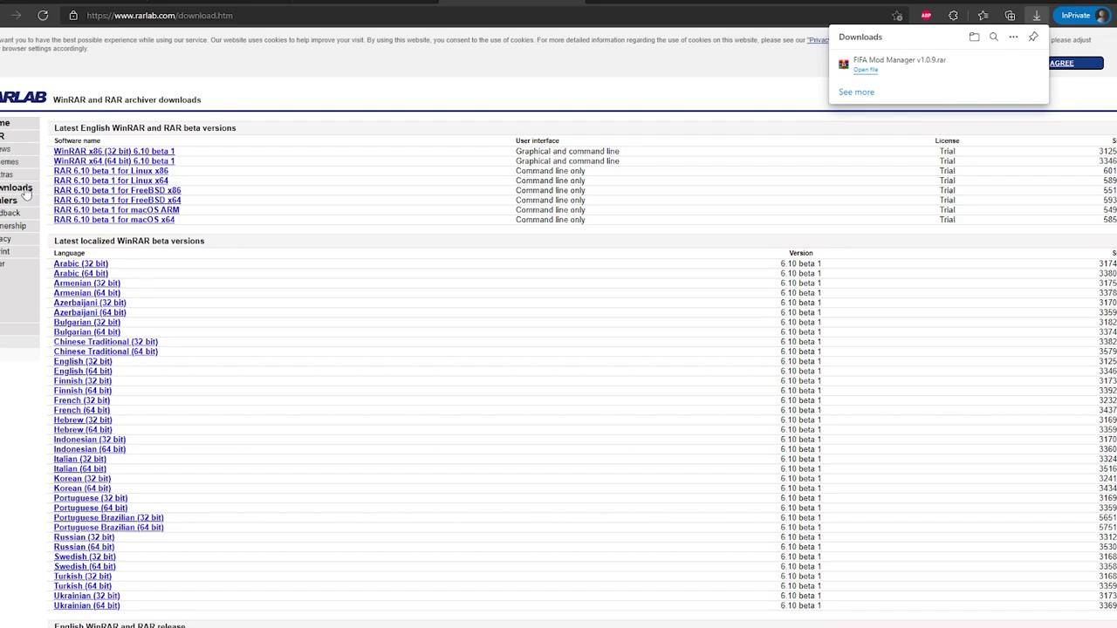
# Step: Open the downloaded FIFA Mod Manager v1.0.9.rar and extract its folder into the Mod Manager folder on the Desktop
pyautogui.scroll(-2, 174, 340)
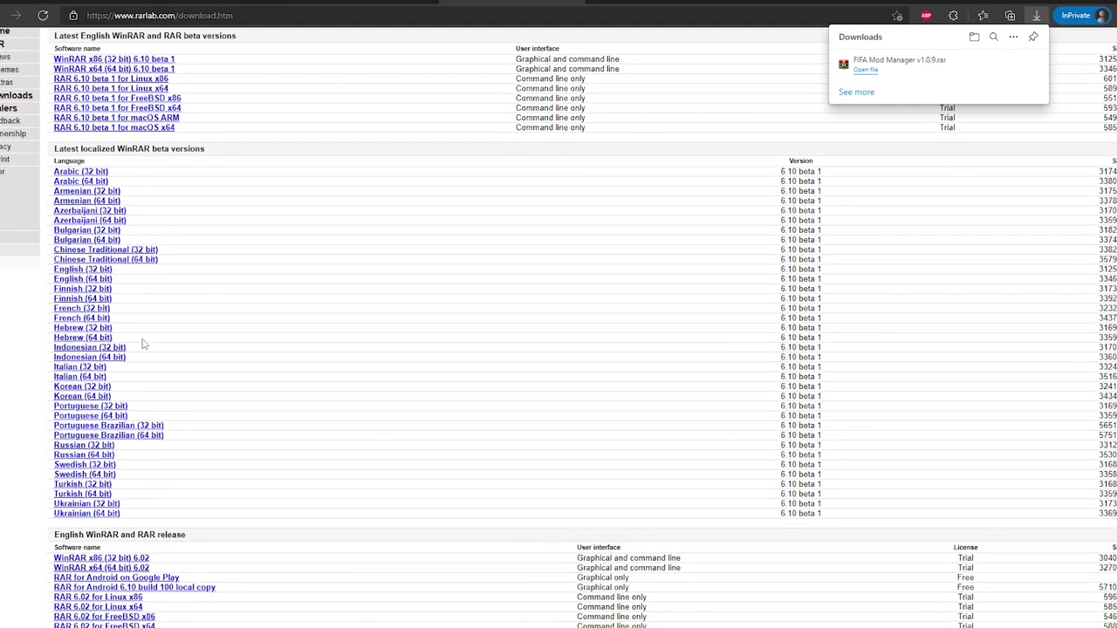
pyautogui.click(865, 70)
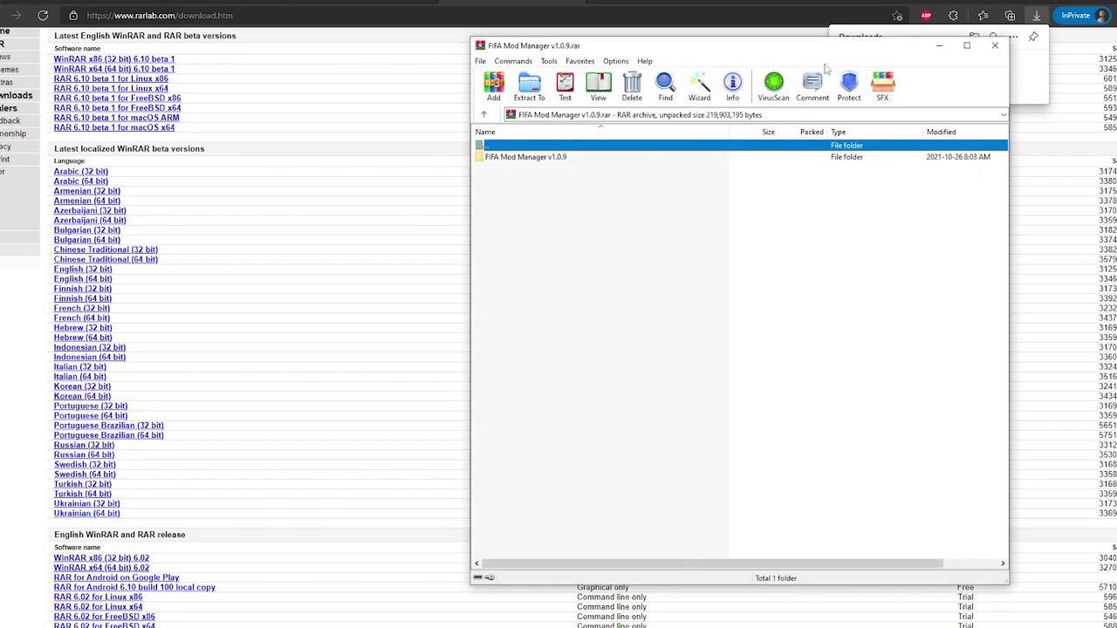
pyautogui.click(540, 161)
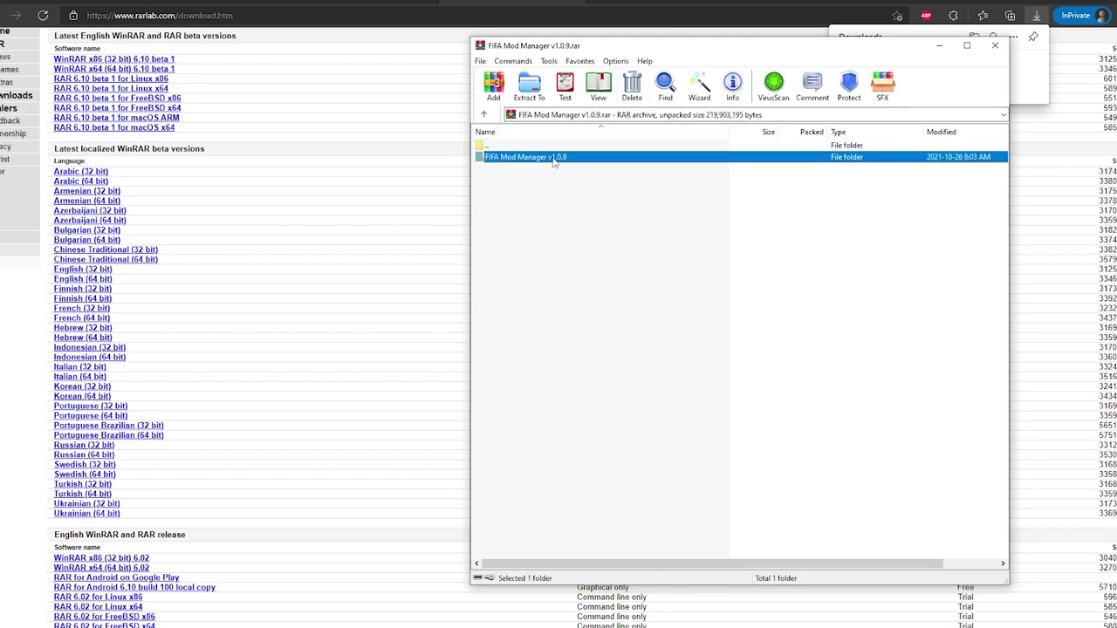
pyautogui.doubleClick(553, 160)
pyautogui.doubleClick(547, 148)
pyautogui.moveTo(546, 154); pyautogui.dragTo(387, 177)
pyautogui.click(421, 170)
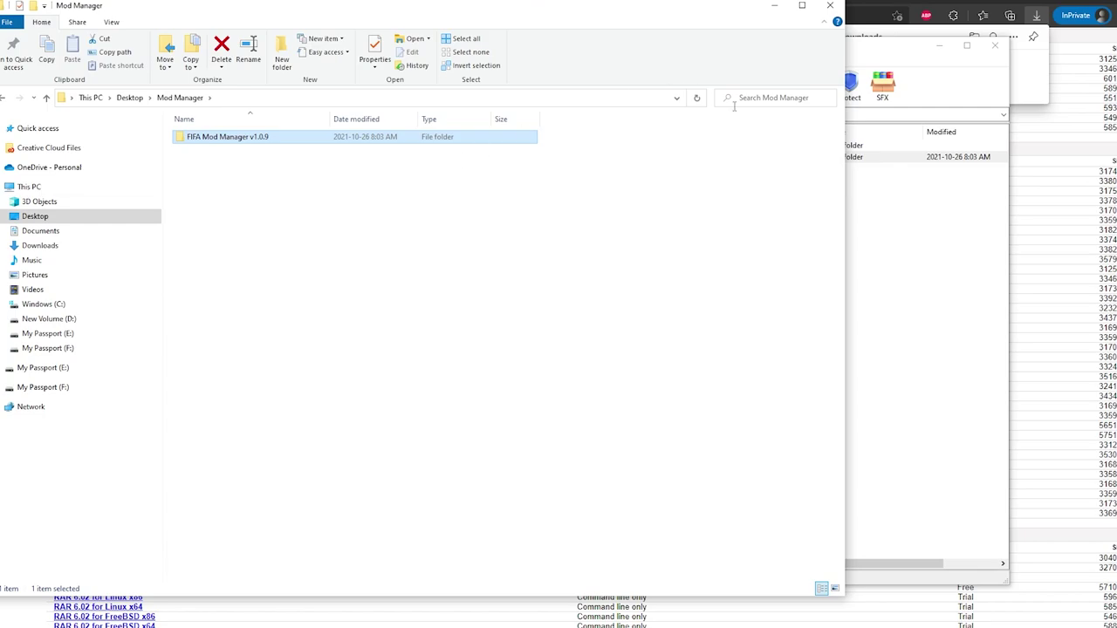
pyautogui.click(906, 205)
pyautogui.click(528, 88)
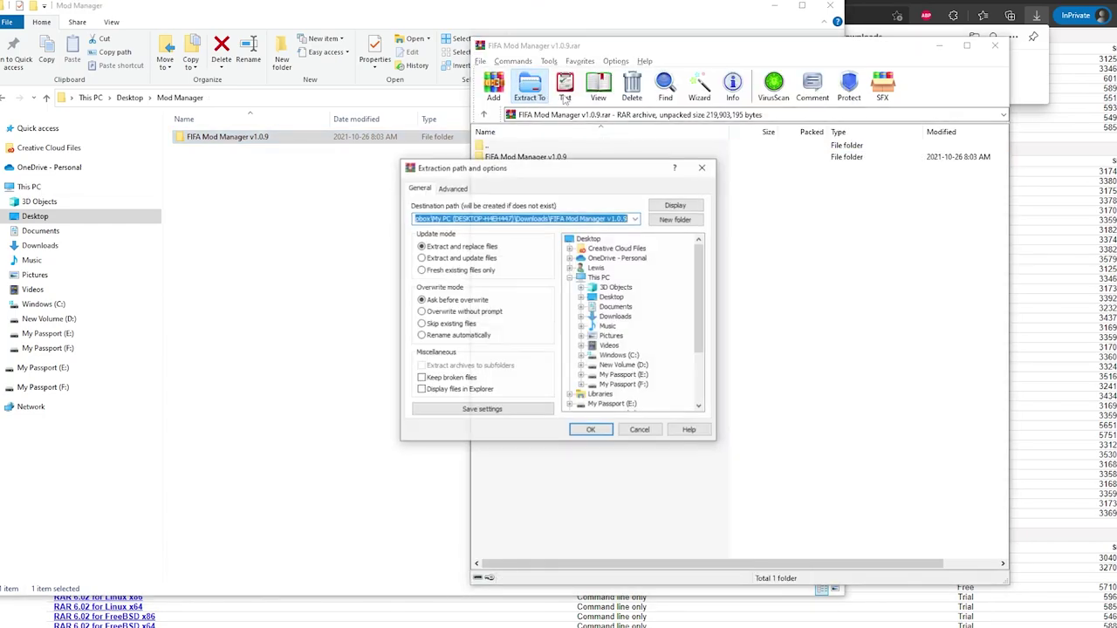
pyautogui.click(412, 146)
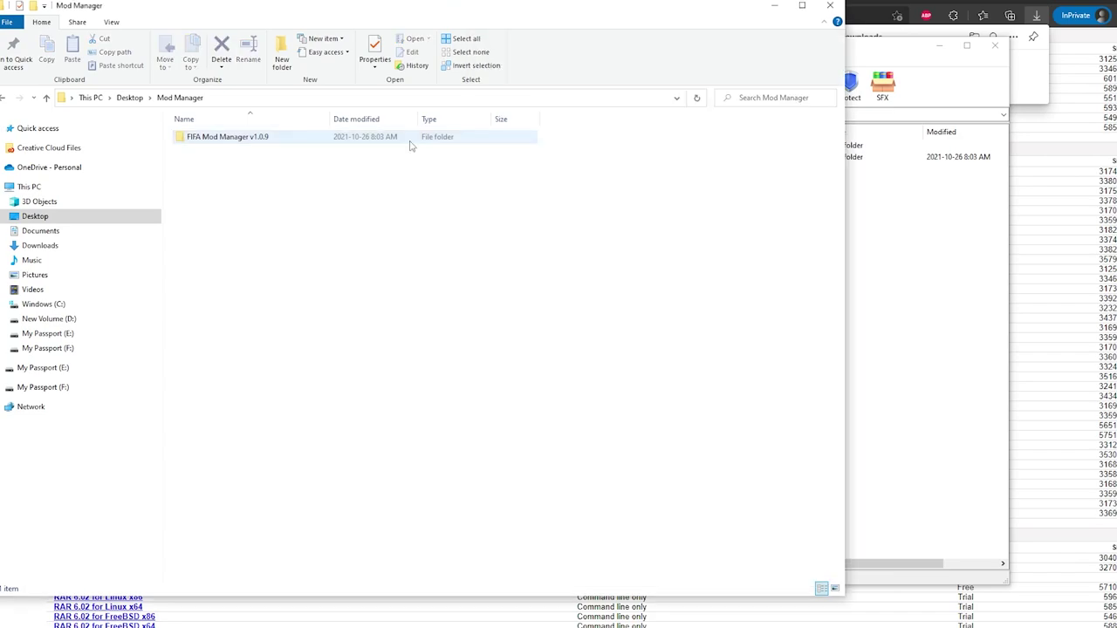
# Step: Run FIFA Mod Manager.exe from the extracted folder as administrator and choose FIFA 22 as the game
pyautogui.doubleClick(410, 144)
pyautogui.click(410, 142)
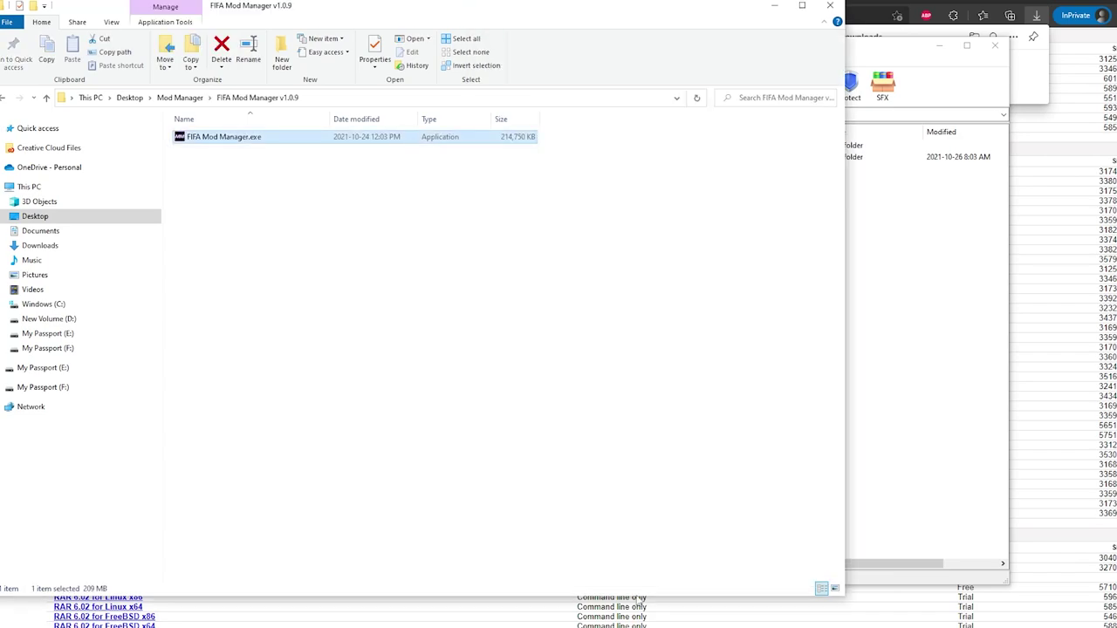
pyautogui.rightClick(279, 141)
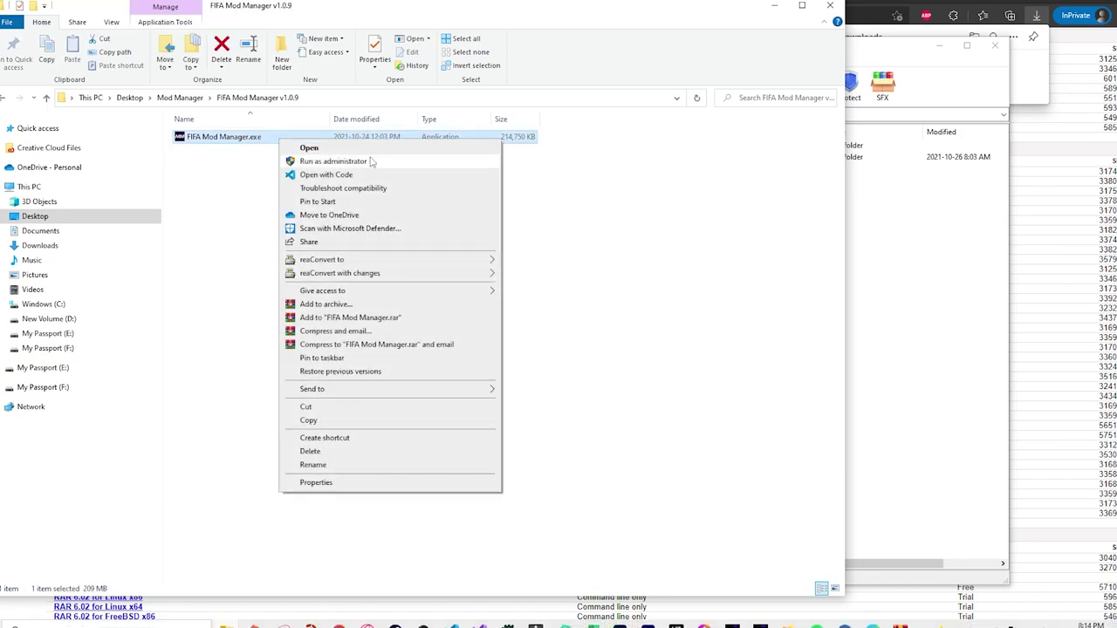
pyautogui.click(371, 161)
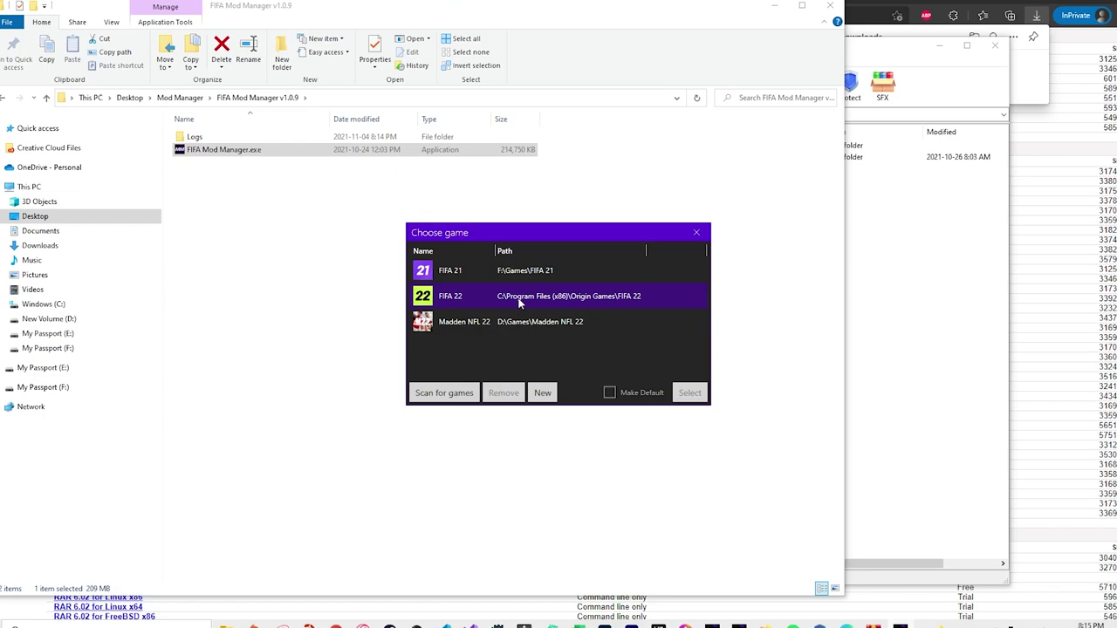
pyautogui.click(518, 301)
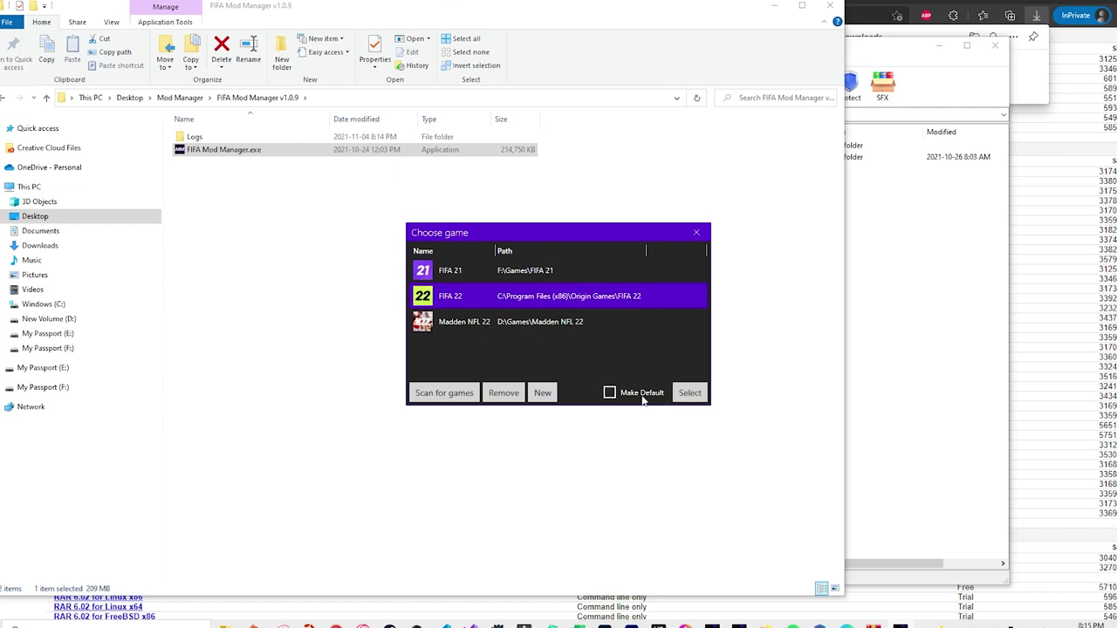
pyautogui.click(698, 394)
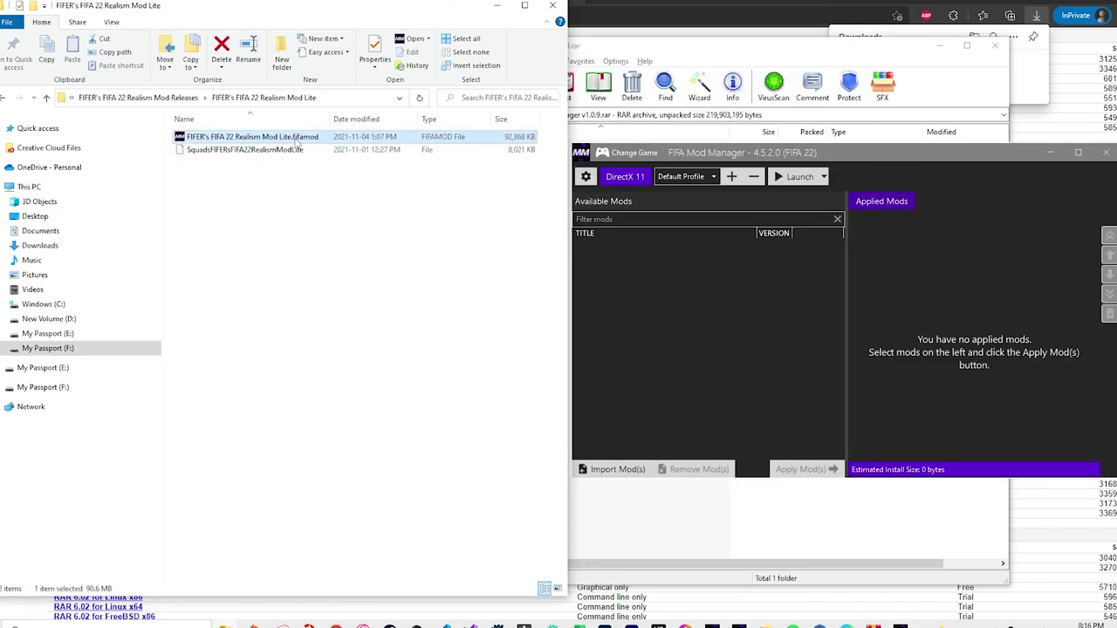
# Step: Import FIFER's FIFA 22 Realism Mod Lite.fifamod into the Mod Manager and apply it to the default profile
pyautogui.moveTo(252, 137); pyautogui.dragTo(696, 288)
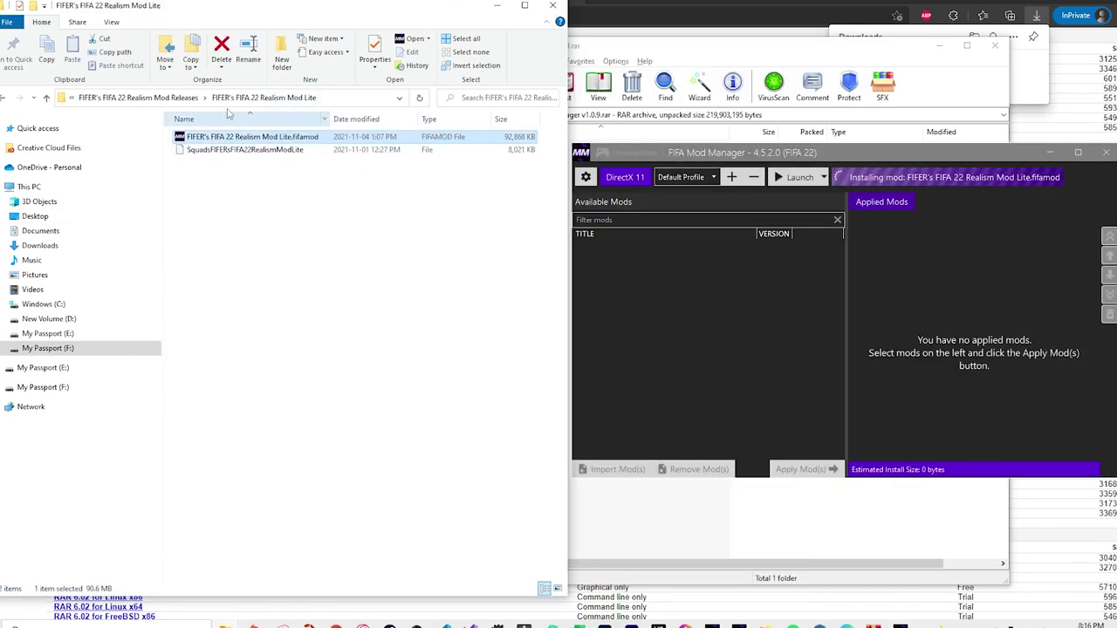
pyautogui.click(137, 96)
pyautogui.moveTo(244, 163); pyautogui.dragTo(418, 175)
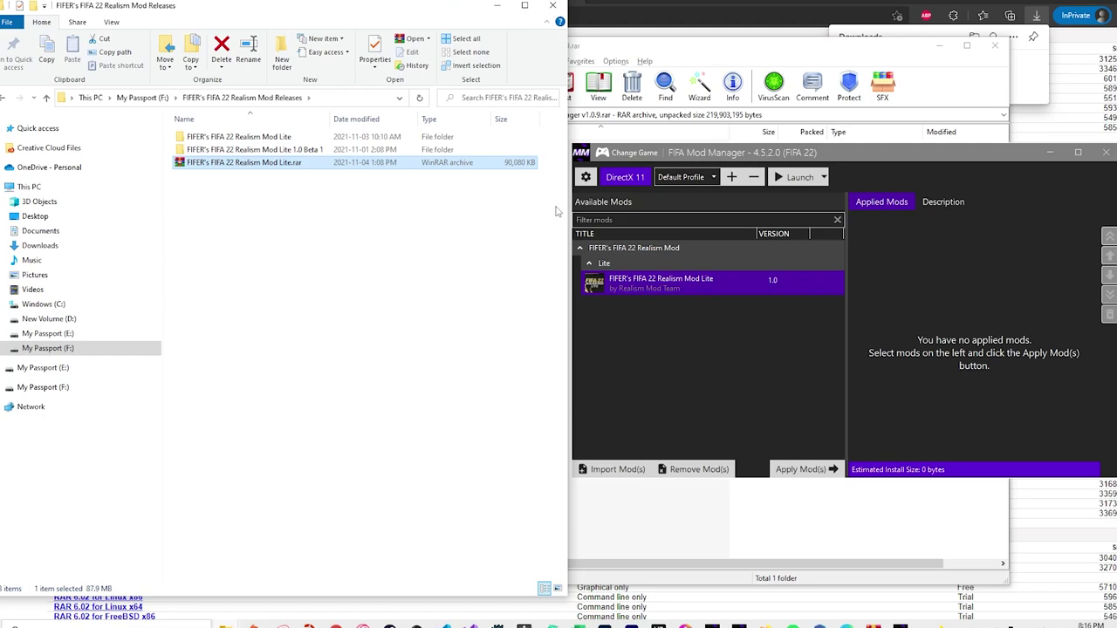
pyautogui.click(772, 291)
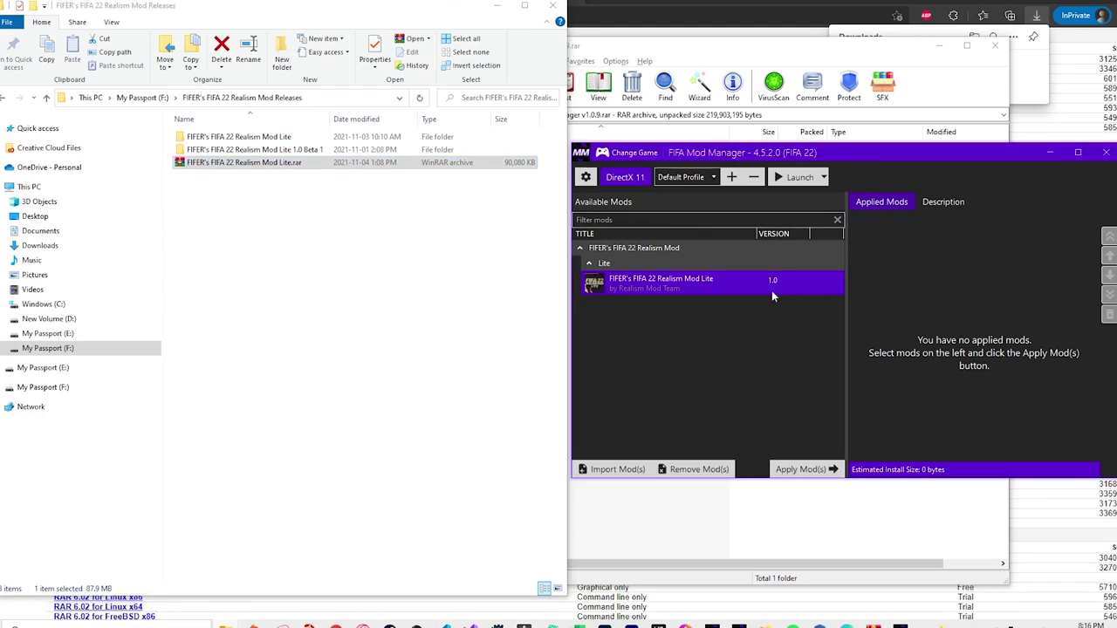
pyautogui.click(804, 469)
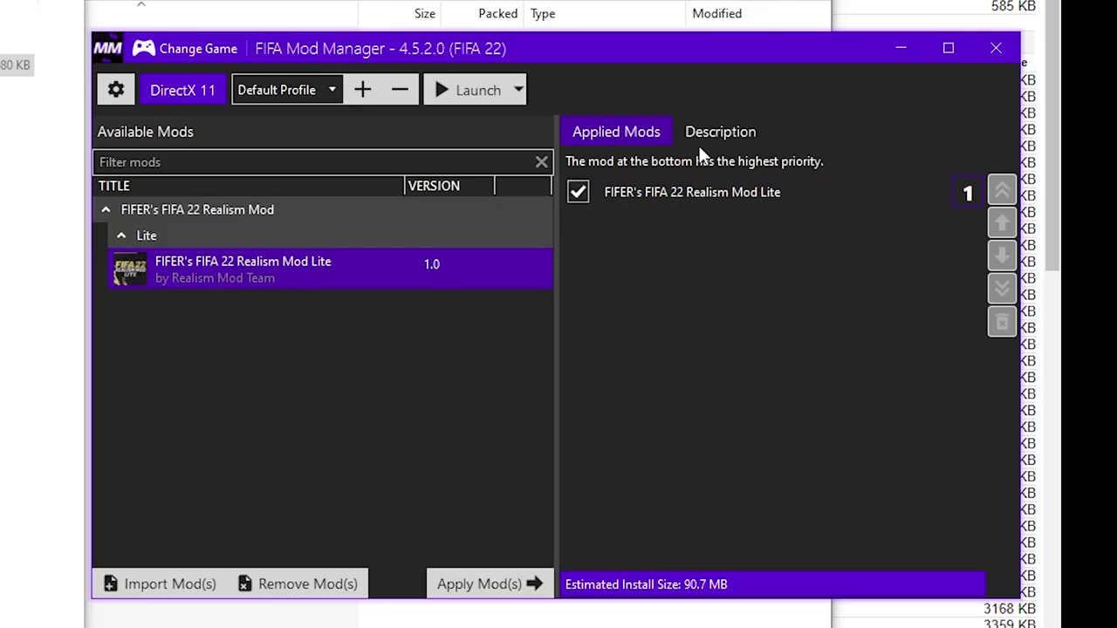
# Step: Examine the Realism Mod Lite description and its affected files, including the file type filter and path export options
pyautogui.click(933, 204)
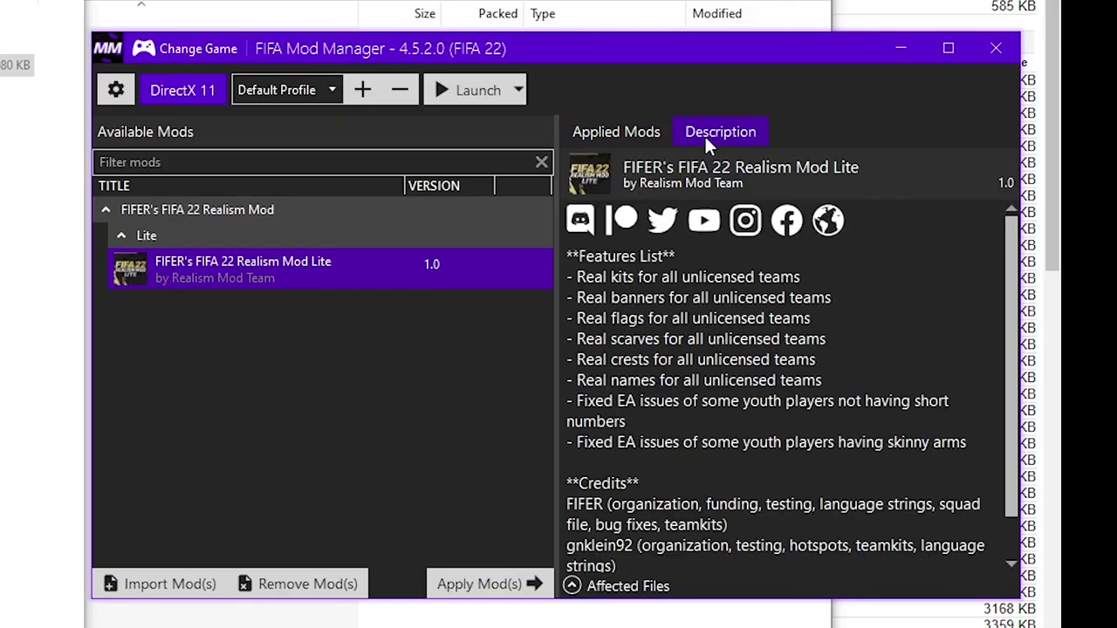
pyautogui.scroll(-1, 785, 384)
pyautogui.scroll(1, 785, 384)
pyautogui.click(651, 588)
pyautogui.scroll(-1, 851, 528)
pyautogui.scroll(1, 856, 530)
pyautogui.click(994, 462)
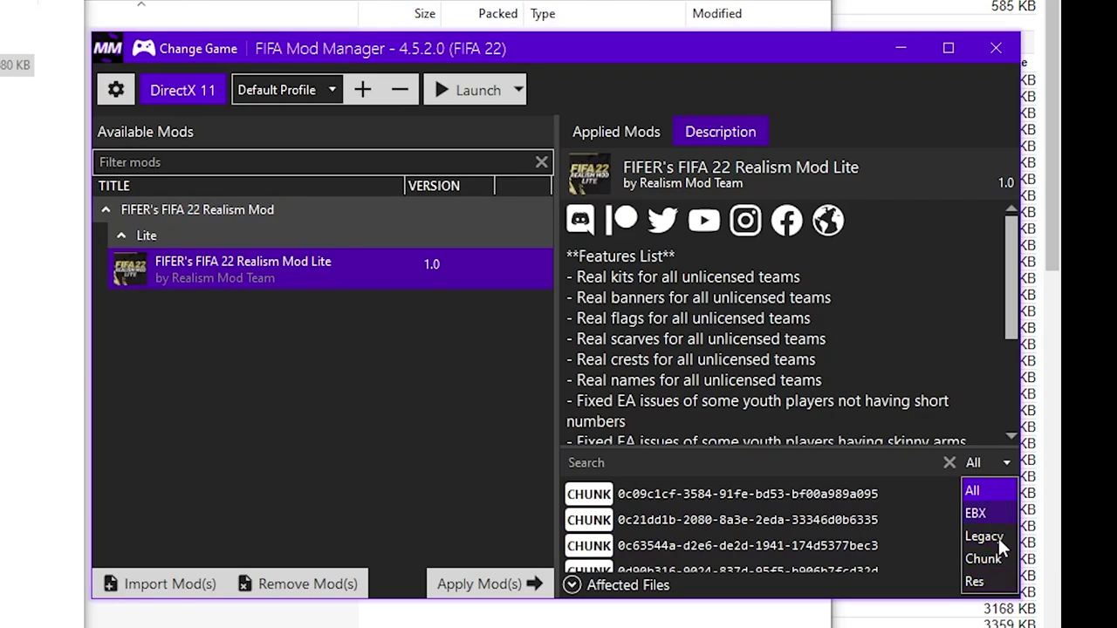
pyautogui.click(820, 506)
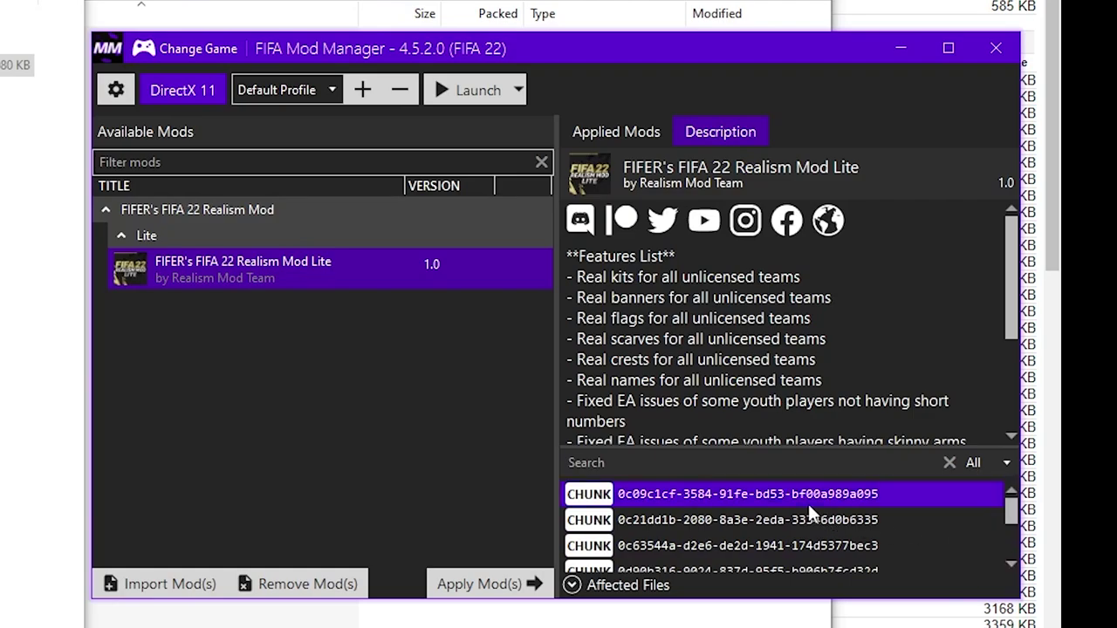
pyautogui.rightClick(809, 503)
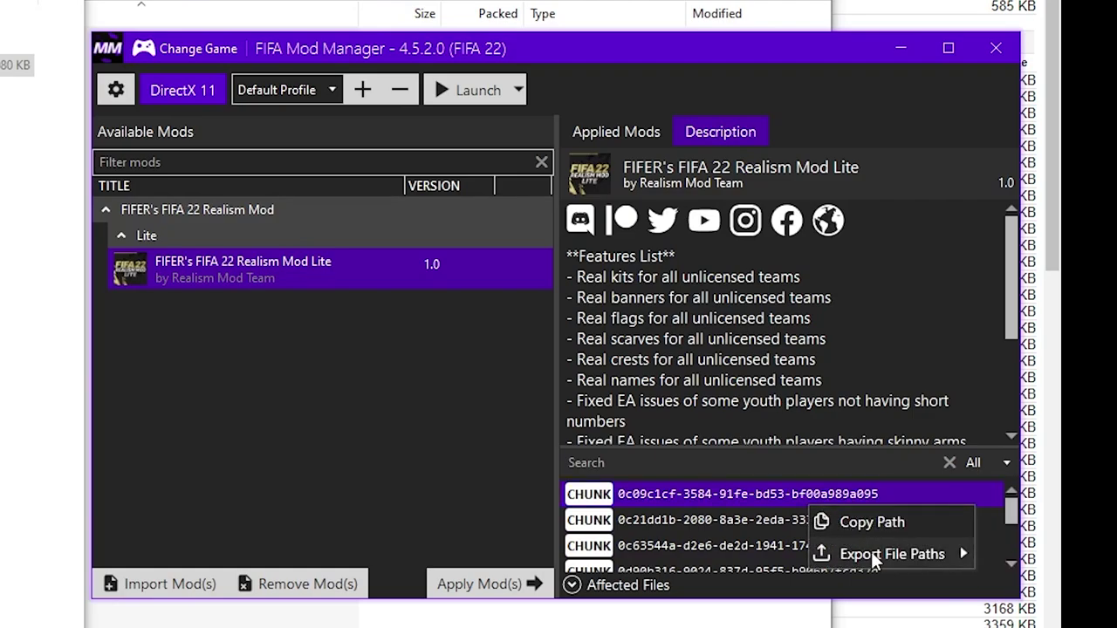
pyautogui.moveTo(872, 554)
pyautogui.click(694, 550)
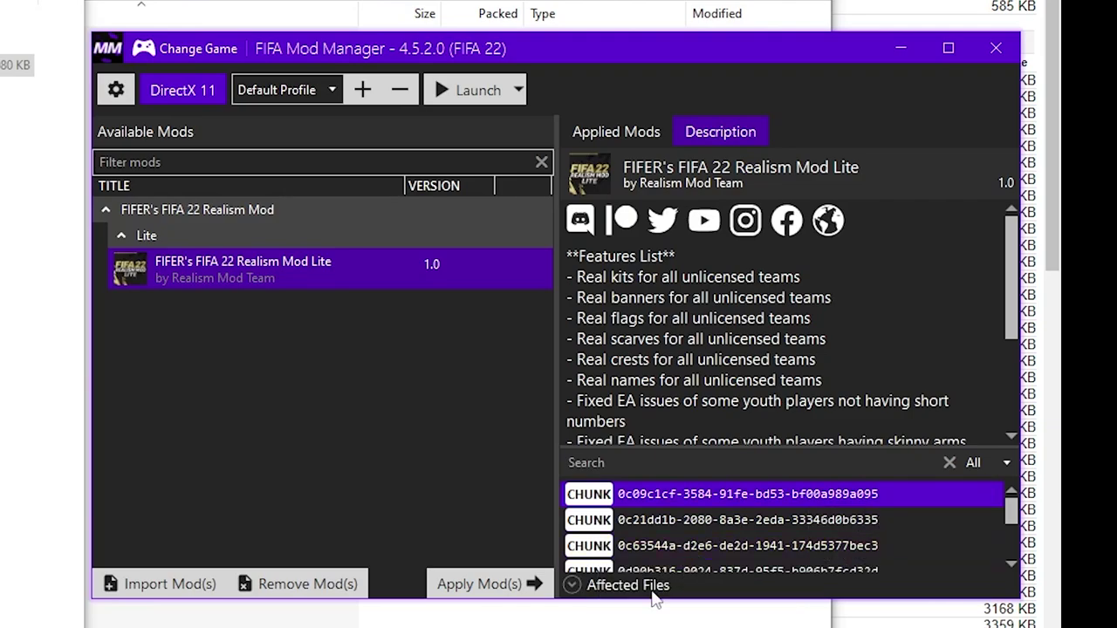
pyautogui.click(641, 589)
pyautogui.click(489, 584)
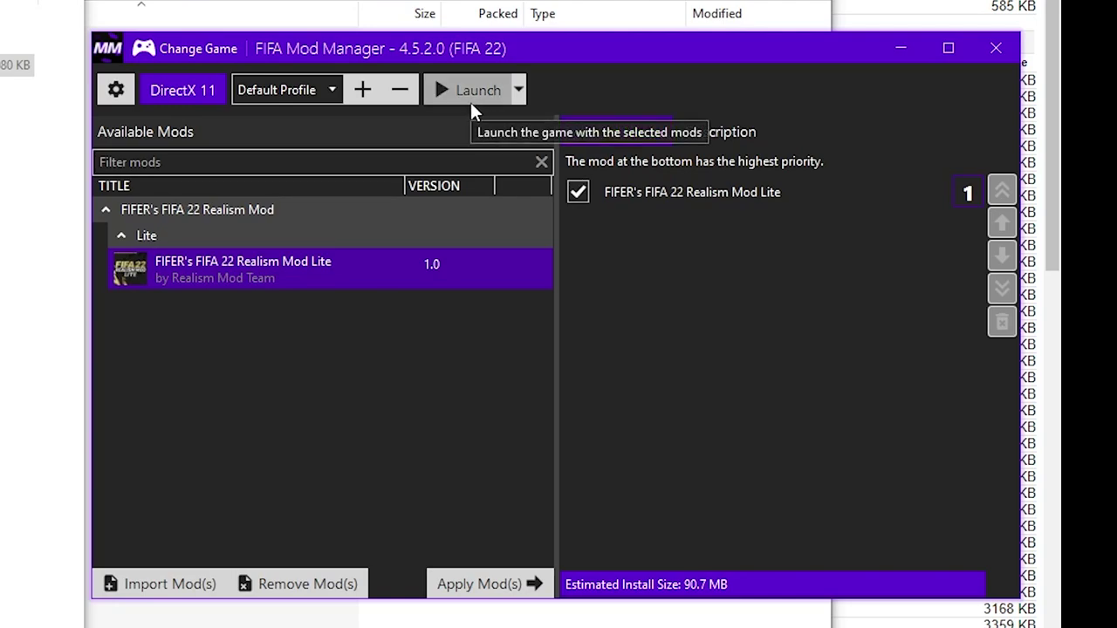
# Step: Look through the alternative launch option and the Default Profile's display, button icon, audio and mod manager settings
pyautogui.click(518, 90)
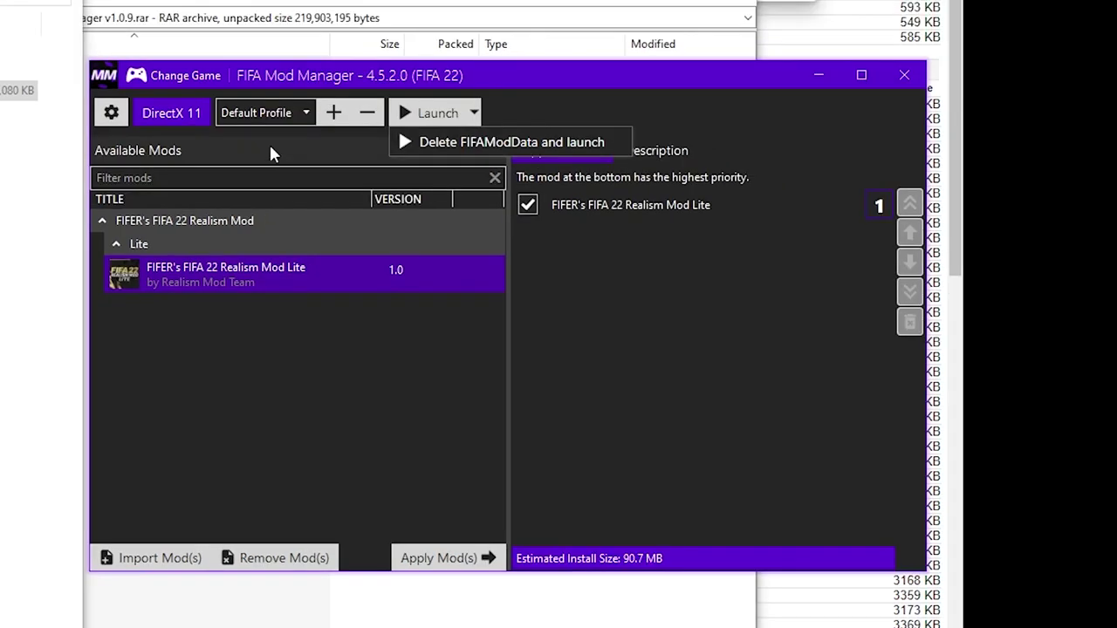
pyautogui.click(293, 135)
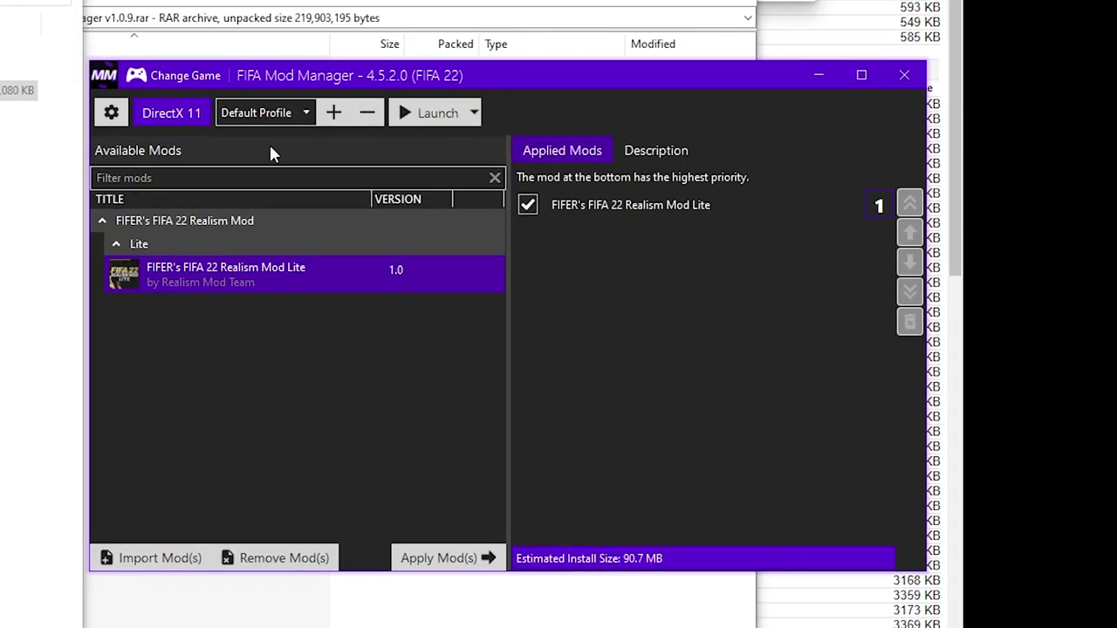
pyautogui.click(105, 116)
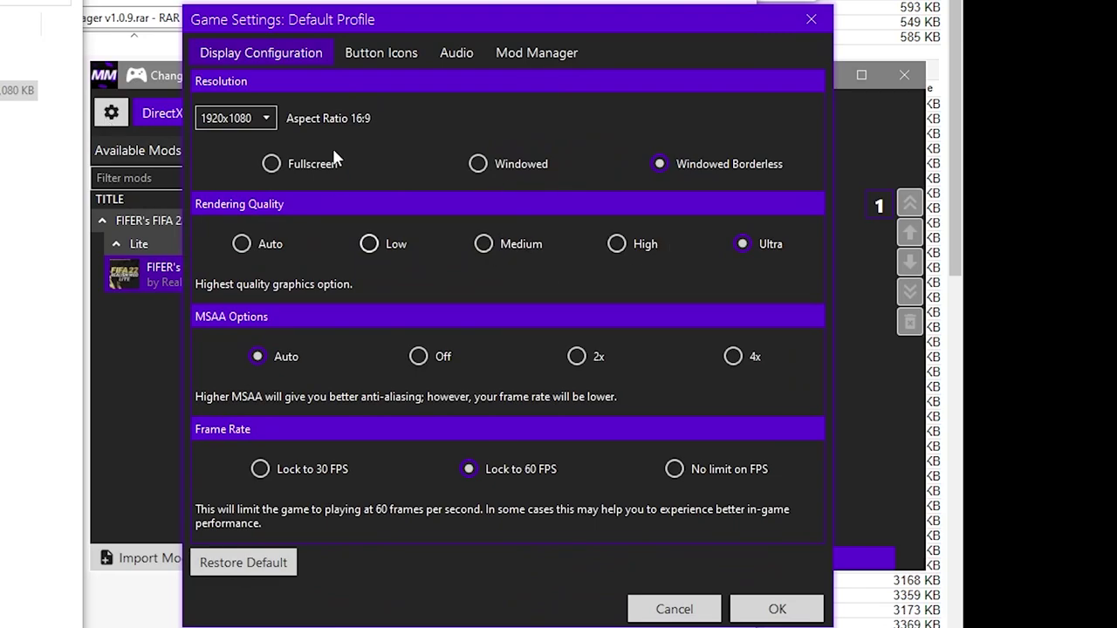
pyautogui.click(377, 53)
pyautogui.click(460, 56)
pyautogui.click(508, 56)
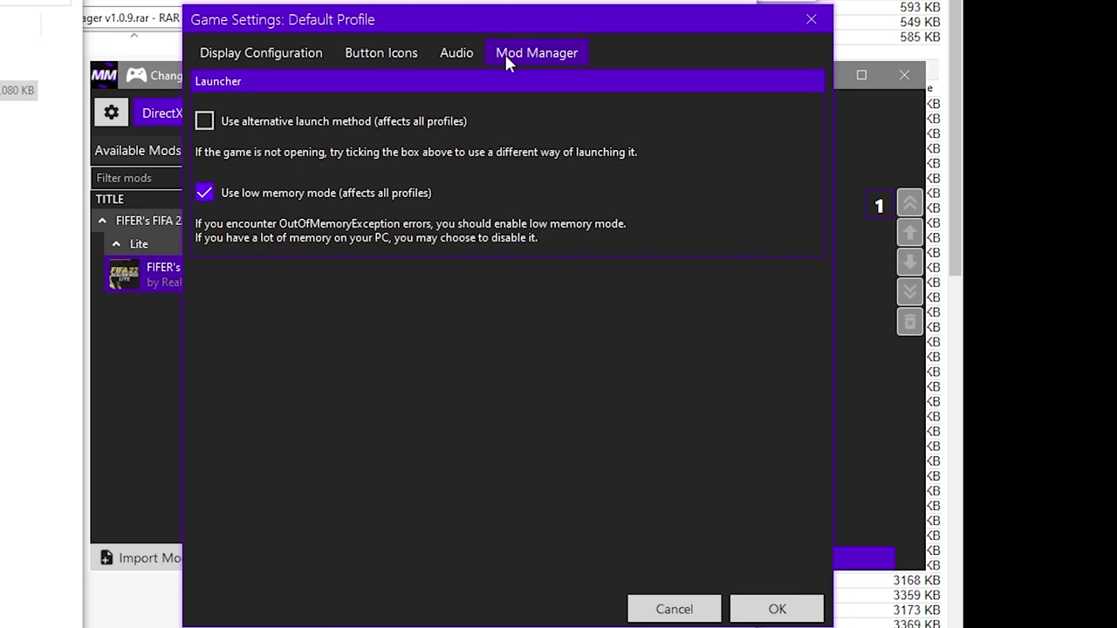
pyautogui.click(418, 122)
pyautogui.click(411, 121)
pyautogui.click(411, 122)
pyautogui.click(411, 121)
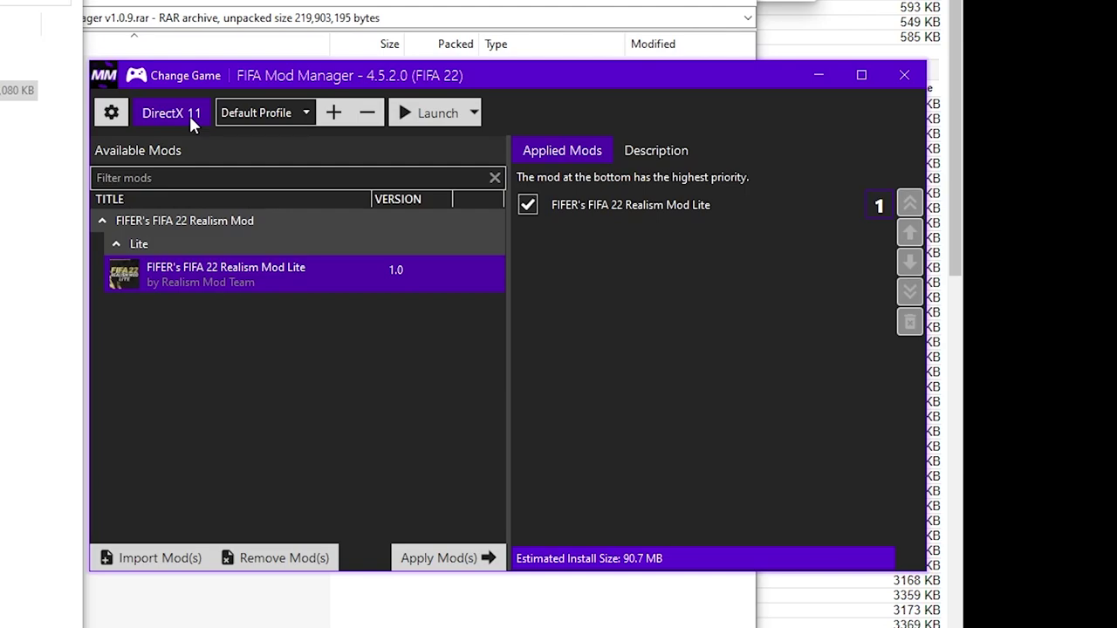
pyautogui.click(297, 112)
pyautogui.click(306, 113)
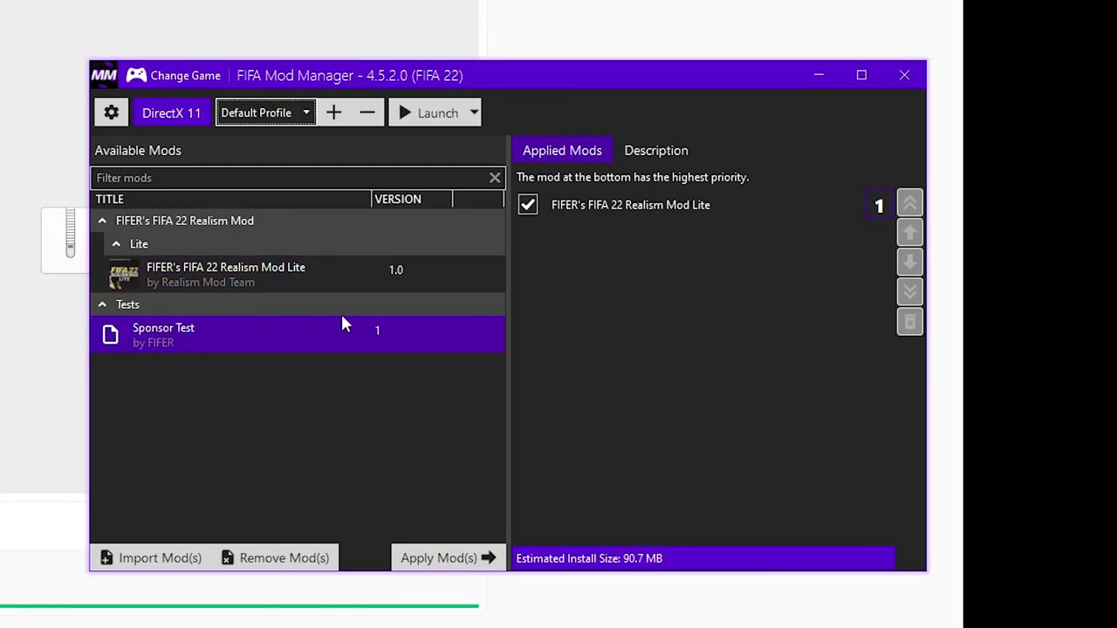
# Step: Apply the Sponsor Test mod and move it above FIFER's FIFA 22 Realism Mod Lite in the applied mods order
pyautogui.click(348, 337)
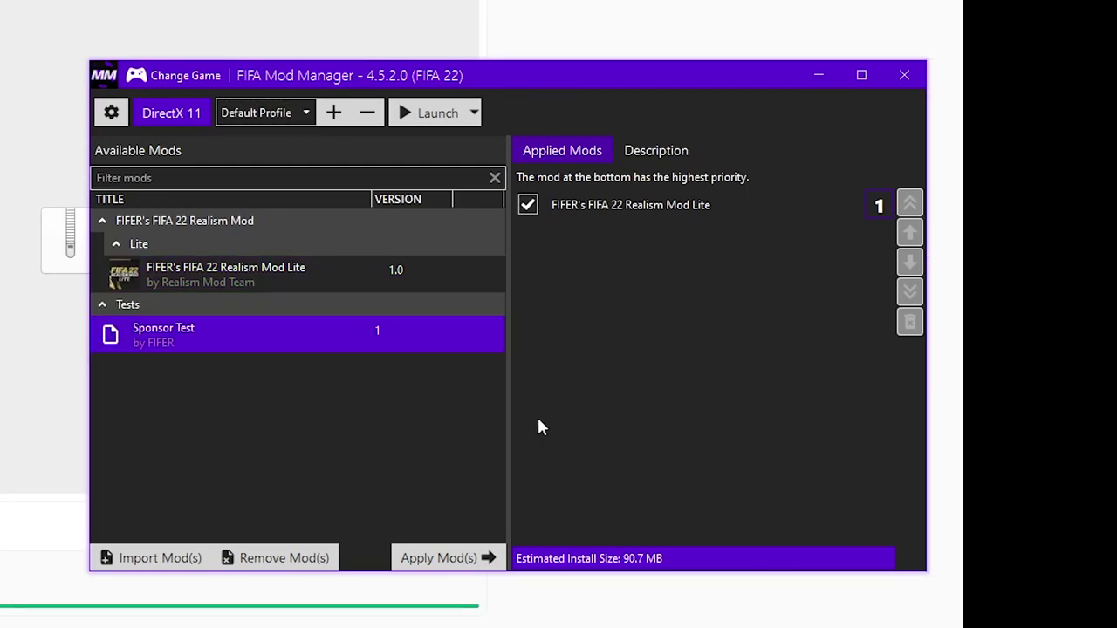
pyautogui.click(462, 557)
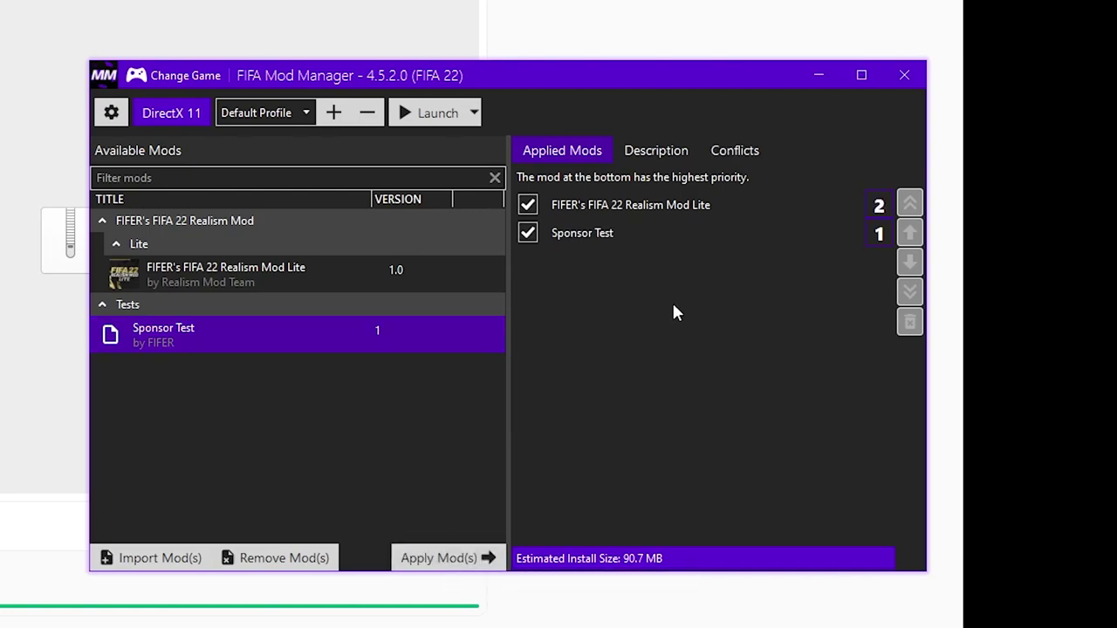
pyautogui.click(668, 234)
pyautogui.click(674, 209)
pyautogui.moveTo(621, 228); pyautogui.dragTo(662, 244)
pyautogui.click(910, 233)
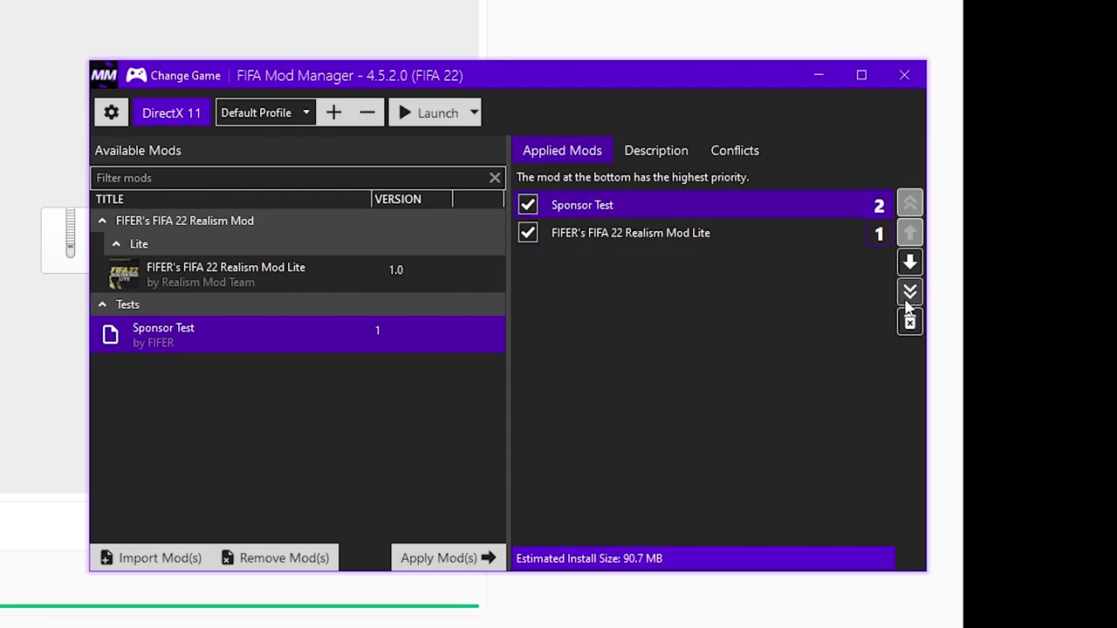
# Step: Change the applied mods order so Sponsor Test sits below FIFER's FIFA 22 Realism Mod Lite
pyautogui.click(912, 288)
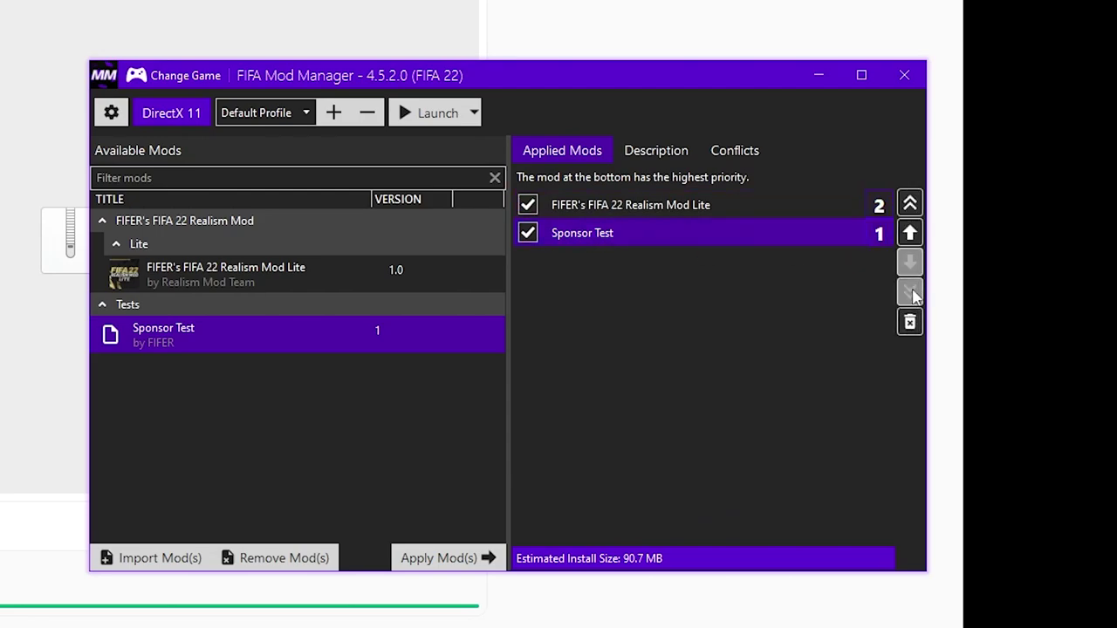
pyautogui.click(912, 213)
pyautogui.click(910, 291)
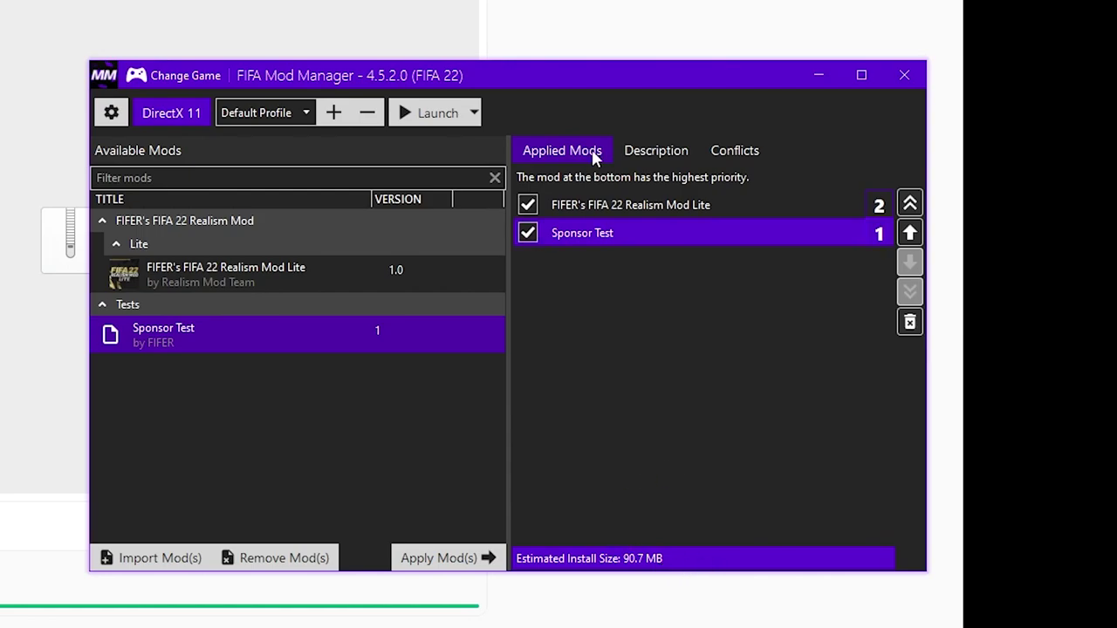
# Step: Try launching FIFA 22 with the Default Profile's applied mods and cancel while they are being applied
pyautogui.click(298, 178)
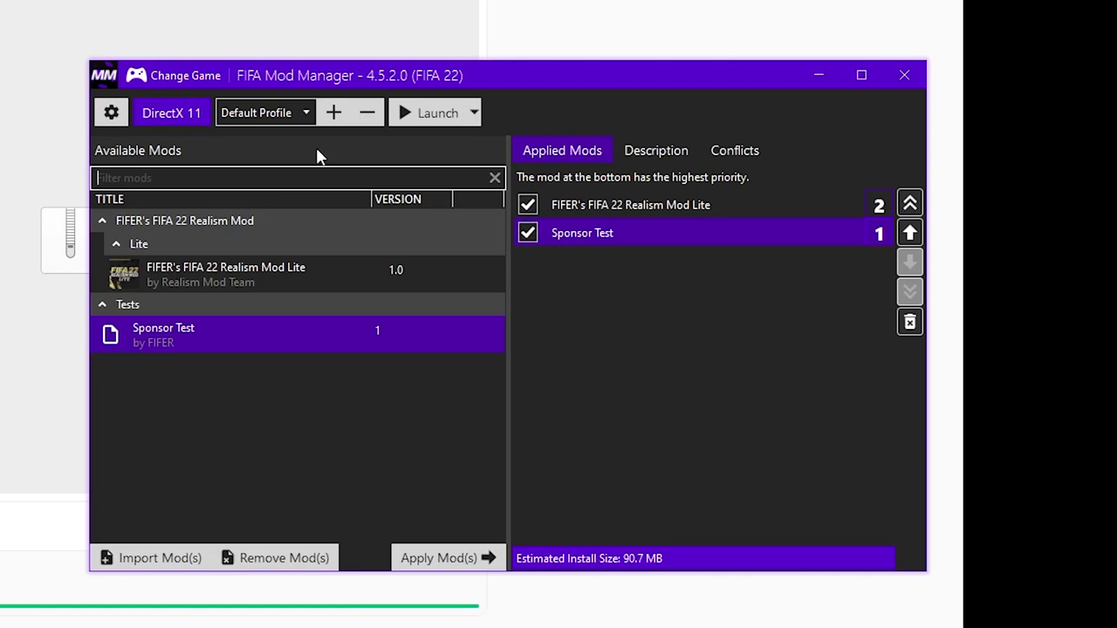
pyautogui.click(428, 115)
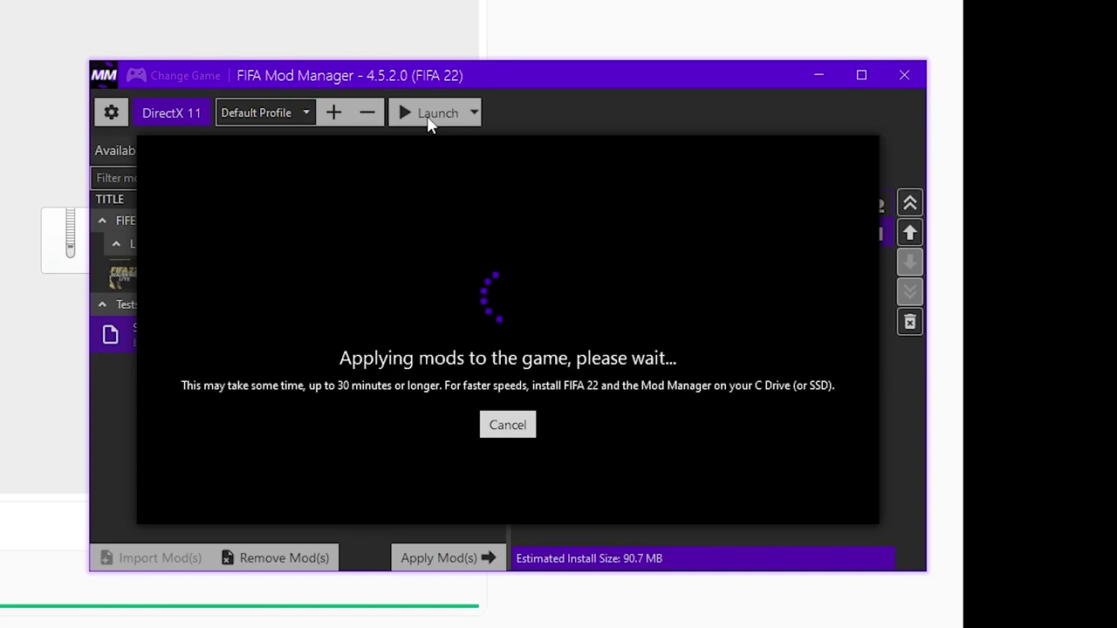
pyautogui.click(513, 425)
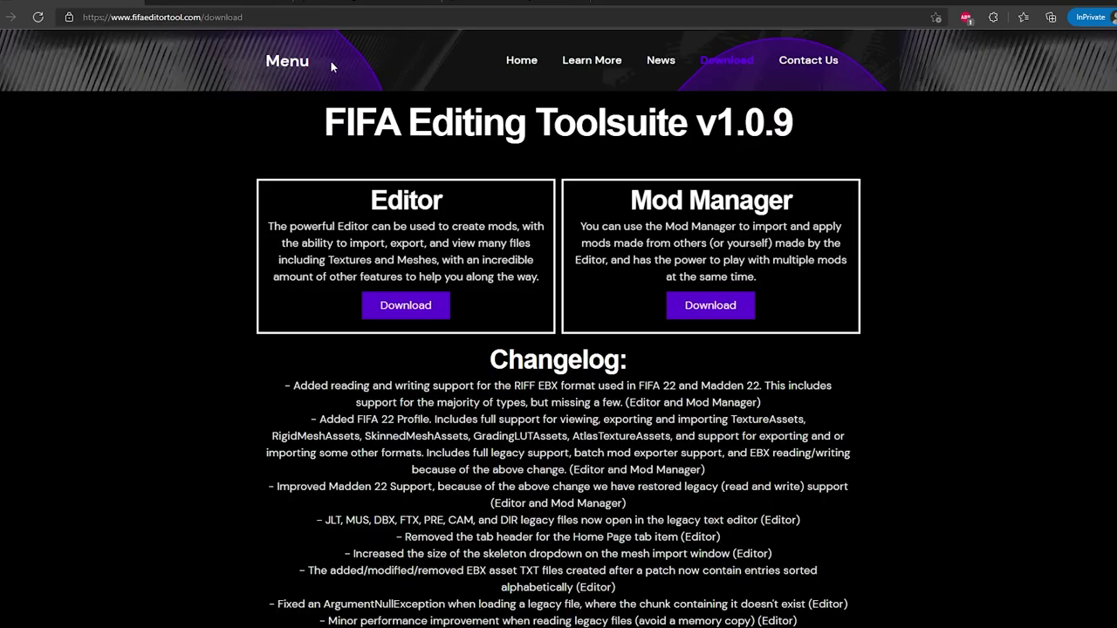
# Step: In the browser, open the FIFA Editor Tool website's home page and view its Discord widget and contact links
pyautogui.click(516, 65)
pyautogui.scroll(-3, 397, 74)
pyautogui.scroll(-2, 397, 81)
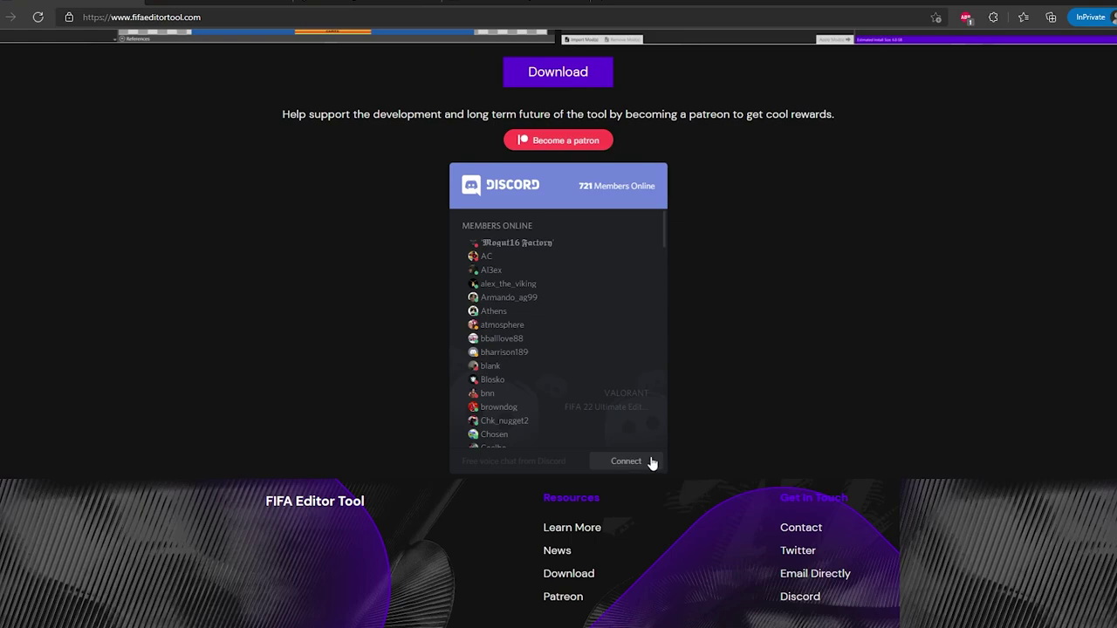
# Step: Look through FIFA Editor Tool's Twitter profile and the membership levels at patreon.com/fifaeditortool
pyautogui.click(798, 551)
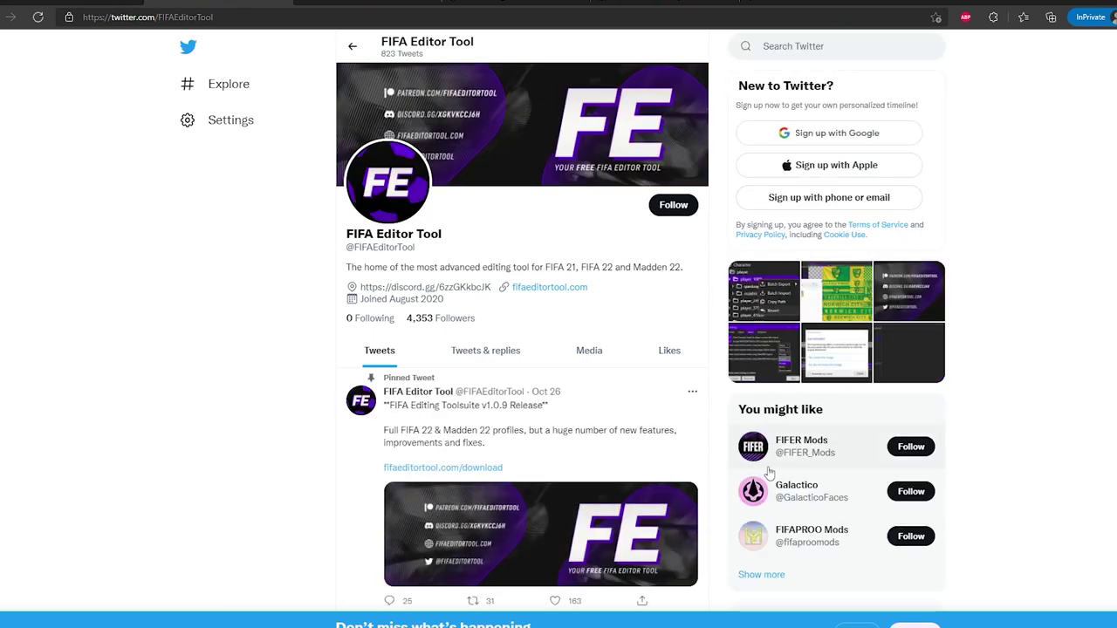
pyautogui.scroll(-3, 602, 371)
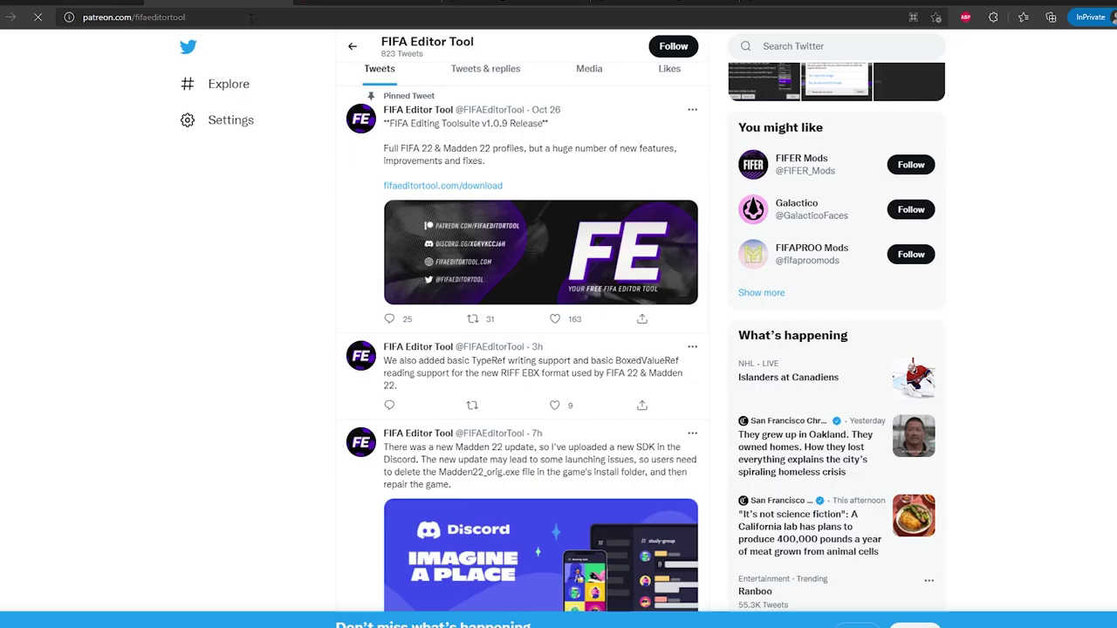
pyautogui.press('Return')
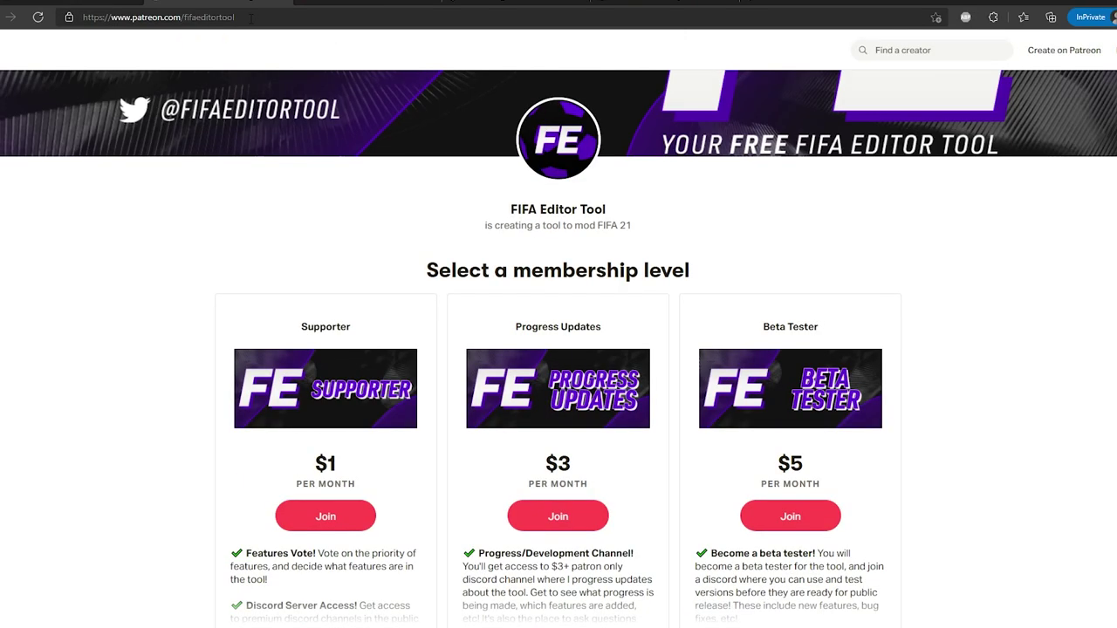
pyautogui.scroll(-3, 257, 103)
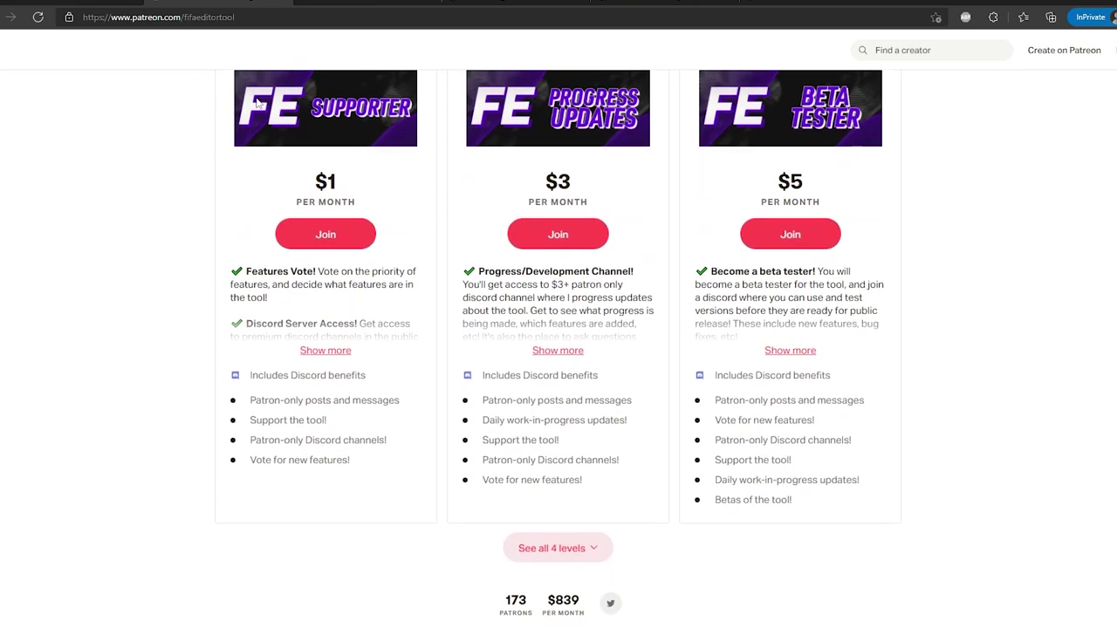